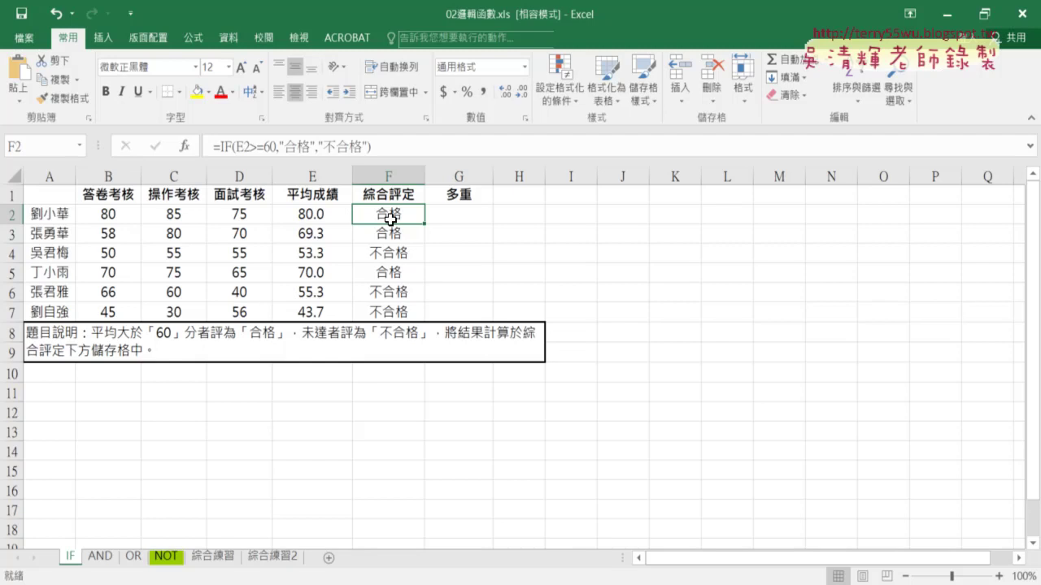
# Select the result cells F2:F7 and start a new conditional formatting rule
pyautogui.moveTo(389, 216); pyautogui.dragTo(398, 310)
pyautogui.click(562, 101)
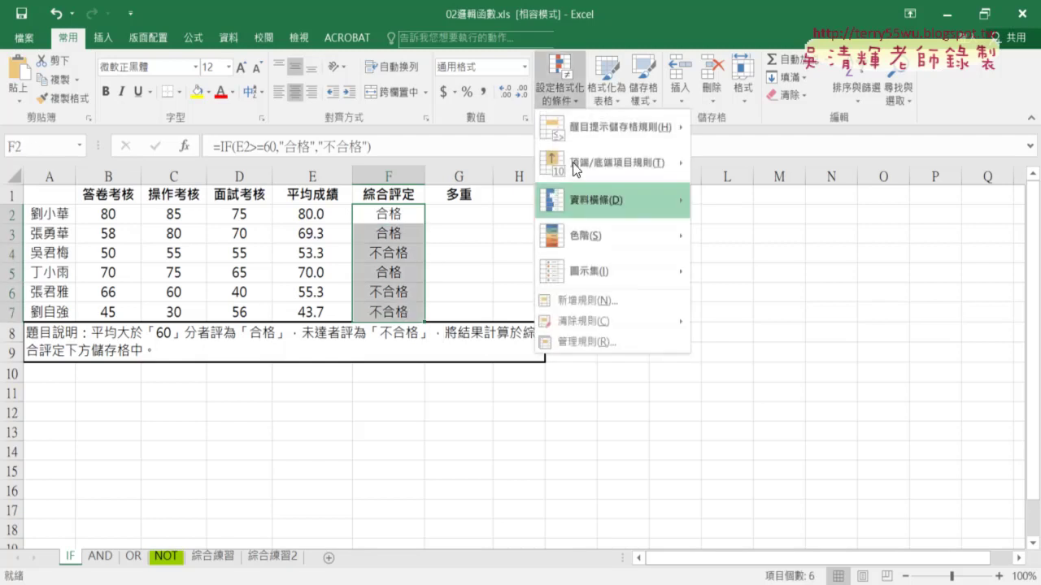
pyautogui.click(592, 298)
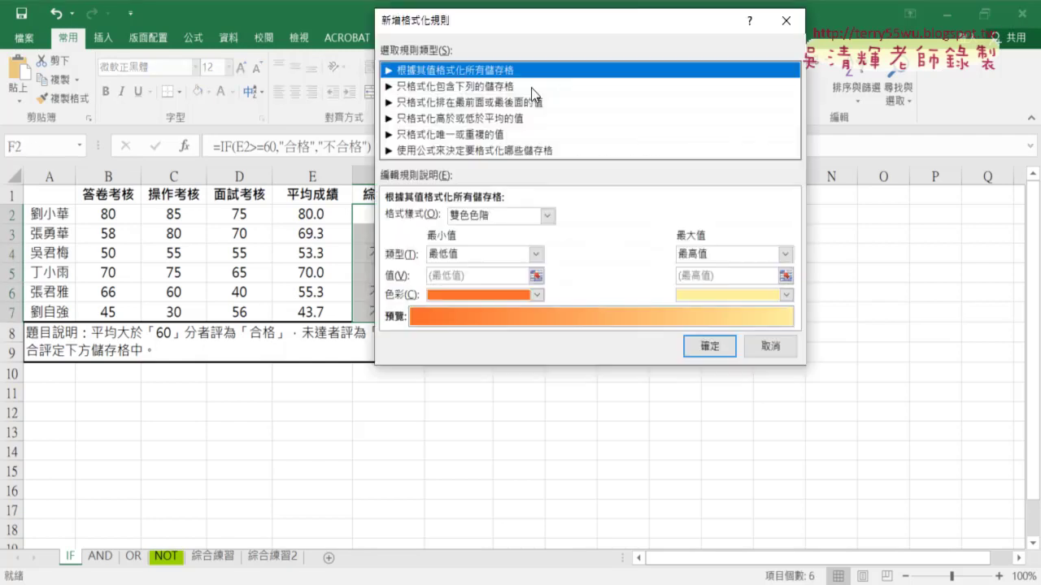
pyautogui.moveTo(498, 22); pyautogui.dragTo(593, 57)
# Set the rule type to 'Use a formula to determine which cells to format'
pyautogui.click(569, 122)
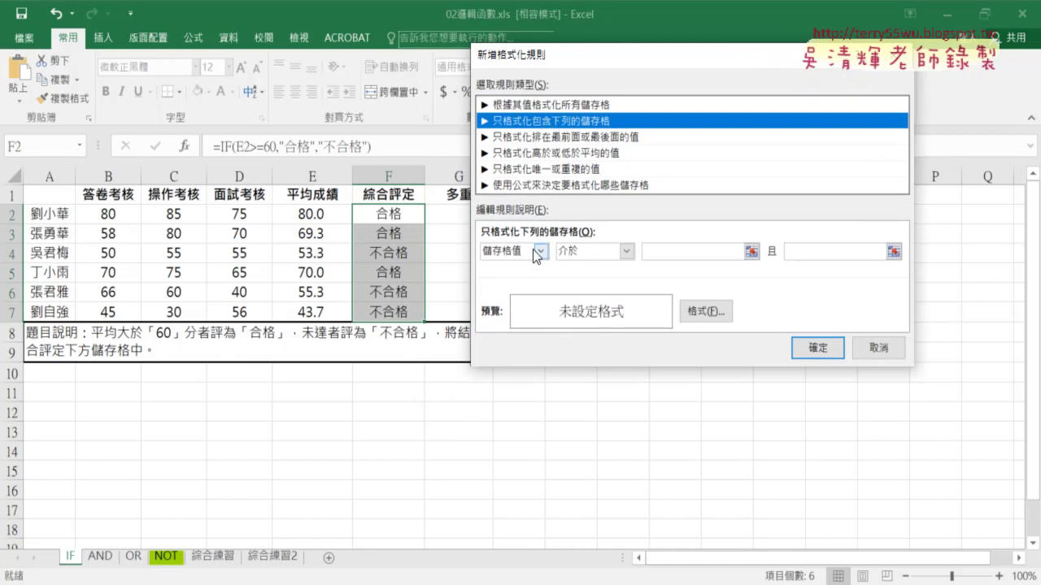
pyautogui.click(595, 251)
pyautogui.click(591, 301)
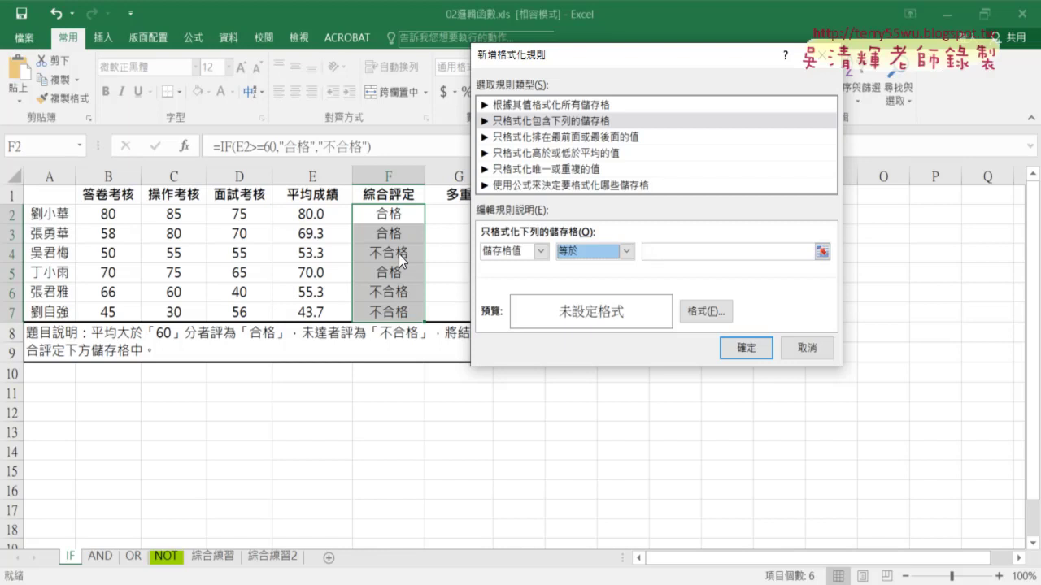
pyautogui.click(535, 185)
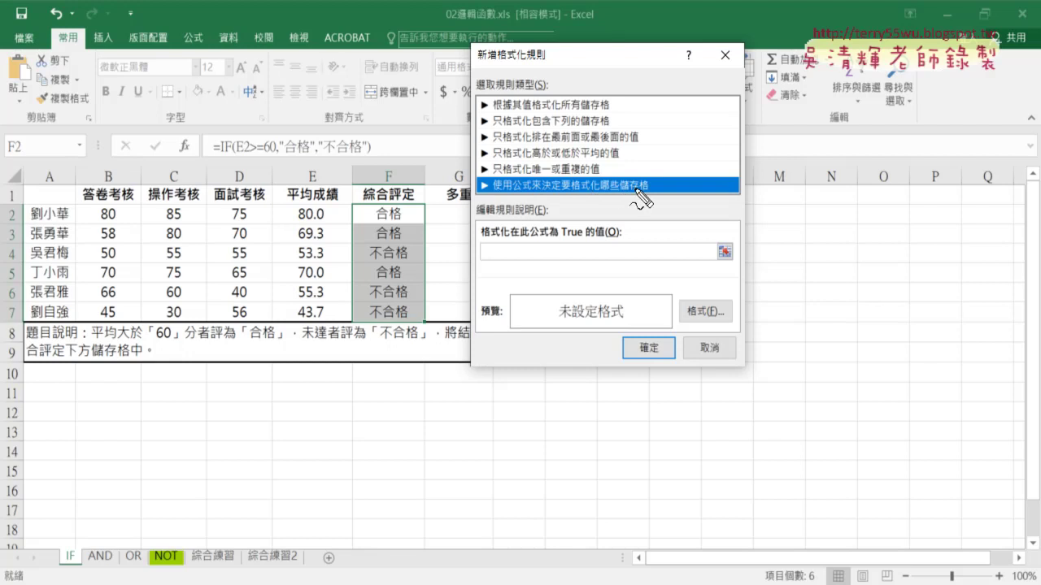
pyautogui.moveTo(637, 192); pyautogui.dragTo(629, 200)
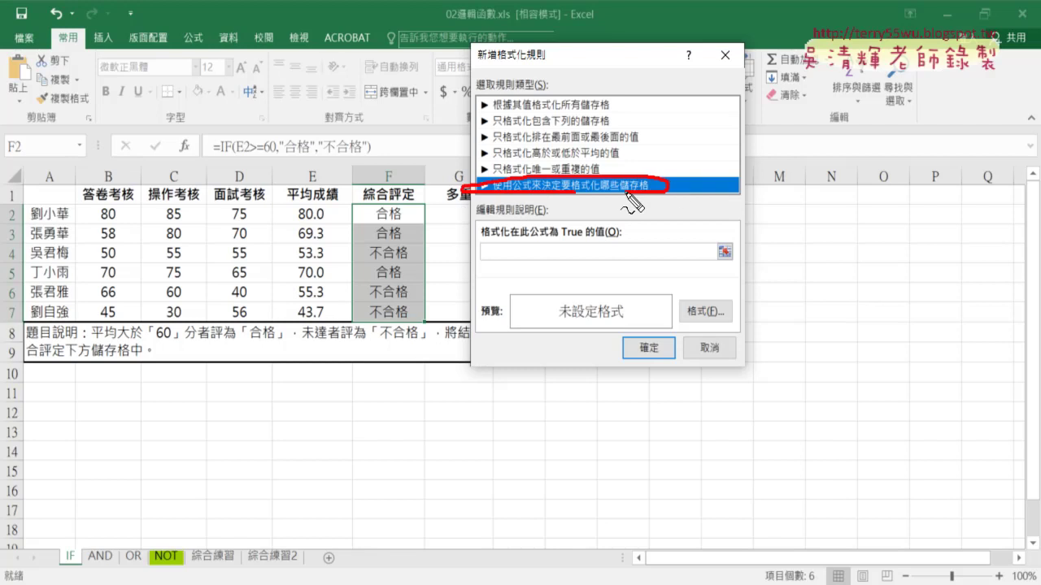
pyautogui.moveTo(315, 324)
pyautogui.mouseDown()
pyautogui.moveTo(329, 211)
pyautogui.moveTo(313, 325)
pyautogui.mouseUp()
pyautogui.moveTo(476, 186)
pyautogui.mouseDown()
pyautogui.moveTo(341, 173)
pyautogui.moveTo(317, 213)
pyautogui.mouseUp()
pyautogui.moveTo(445, 168); pyautogui.dragTo(476, 183)
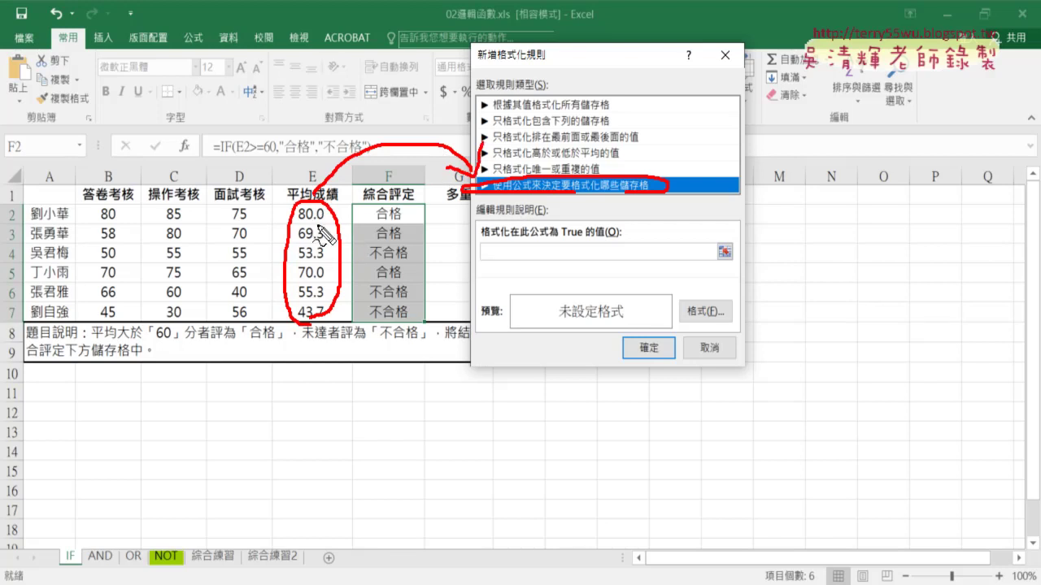
pyautogui.moveTo(301, 219); pyautogui.dragTo(320, 218)
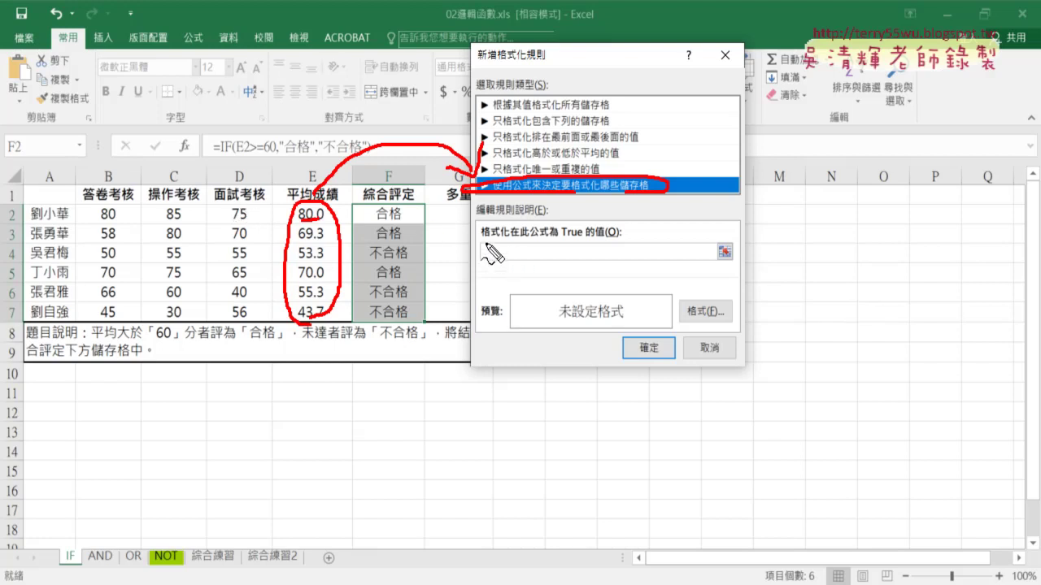
pyautogui.press('Escape')
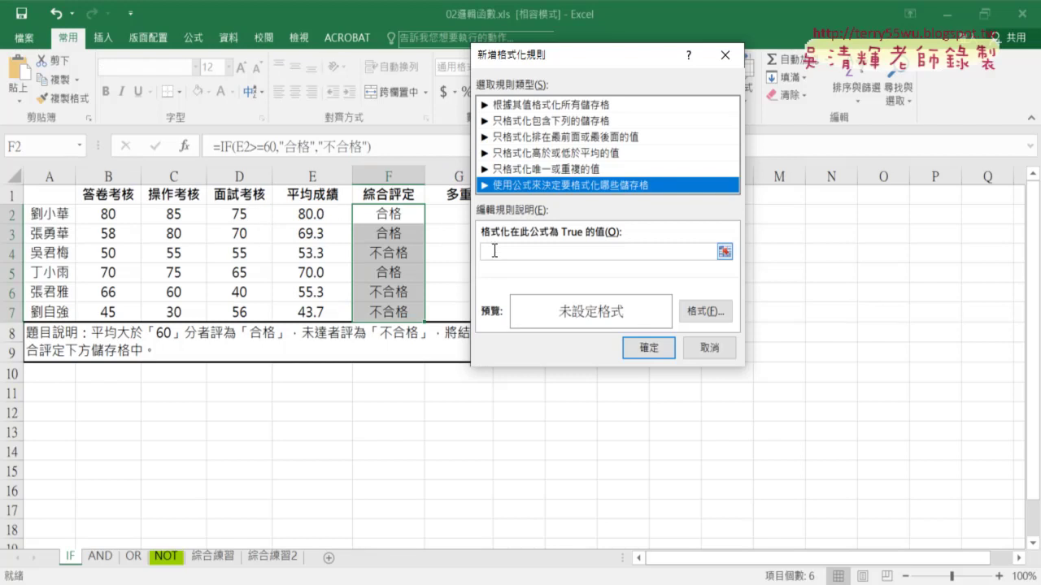
# Enter the condition =E2>=60 in the rule's formula box
pyautogui.click(502, 251)
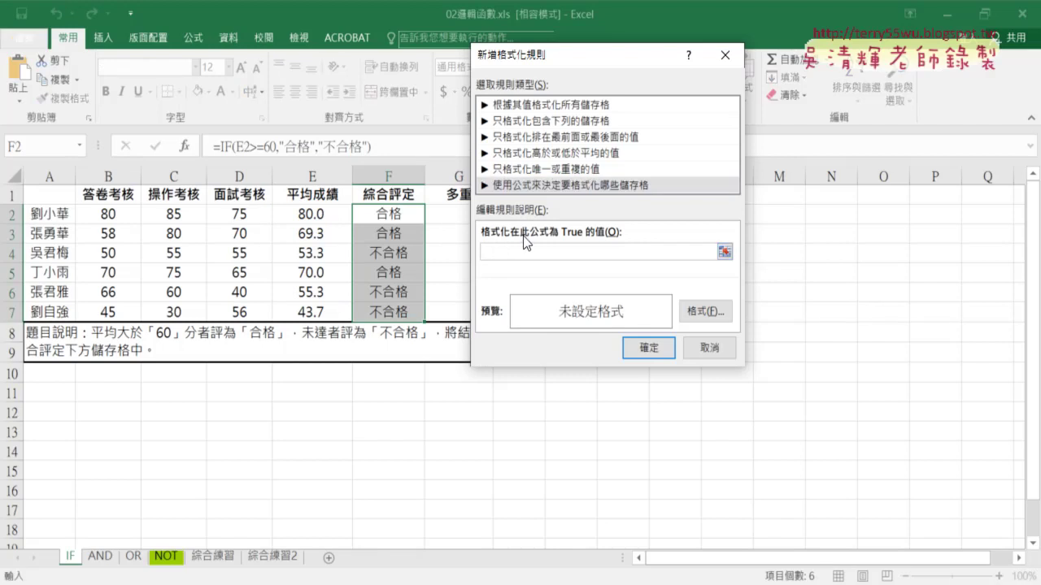
pyautogui.write('=')
pyautogui.write('E2>=60')
# Format matching cells with green font colour
pyautogui.click(710, 314)
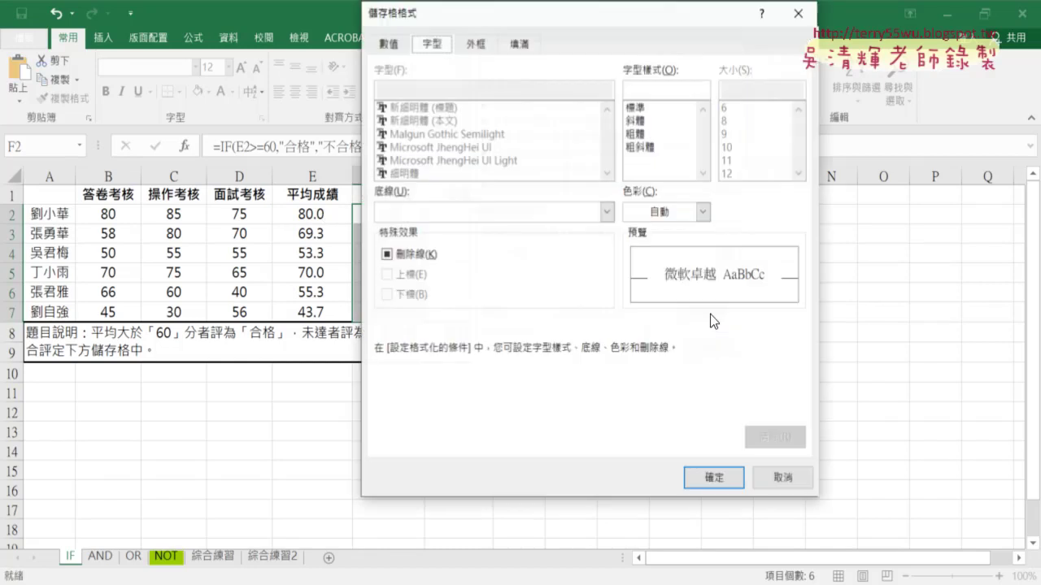
pyautogui.click(670, 213)
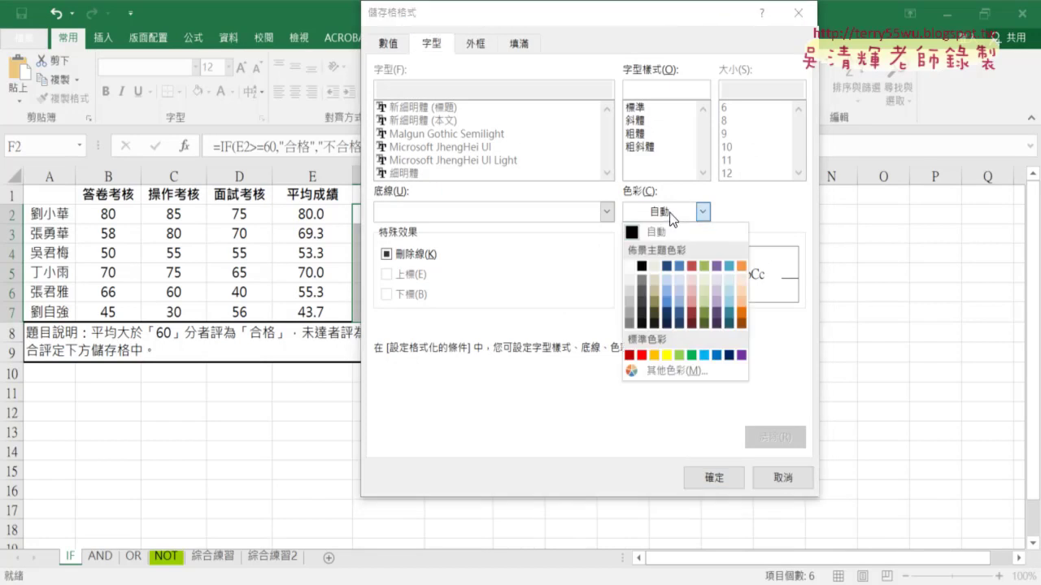
pyautogui.click(692, 356)
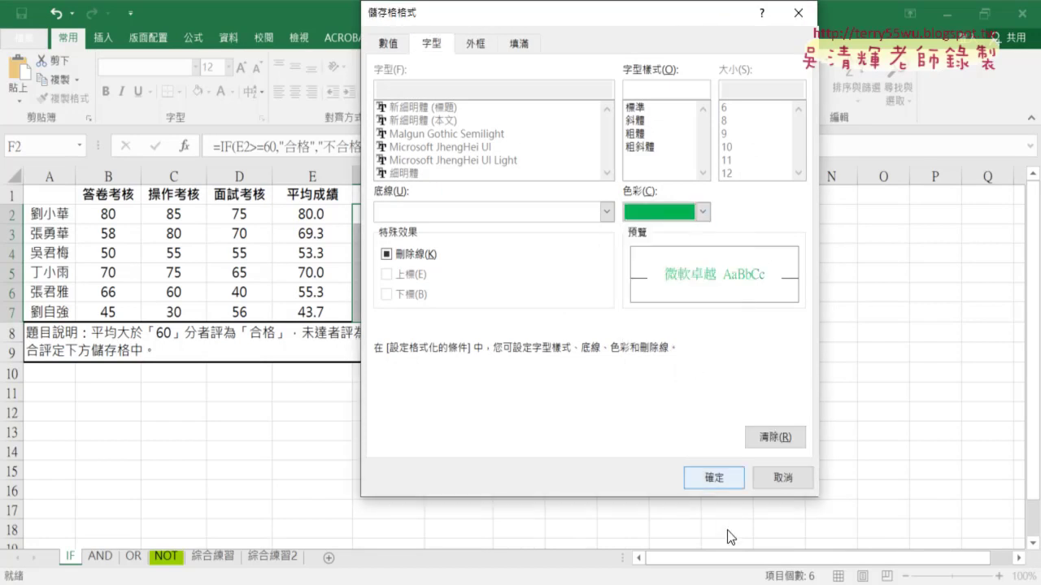
pyautogui.click(716, 478)
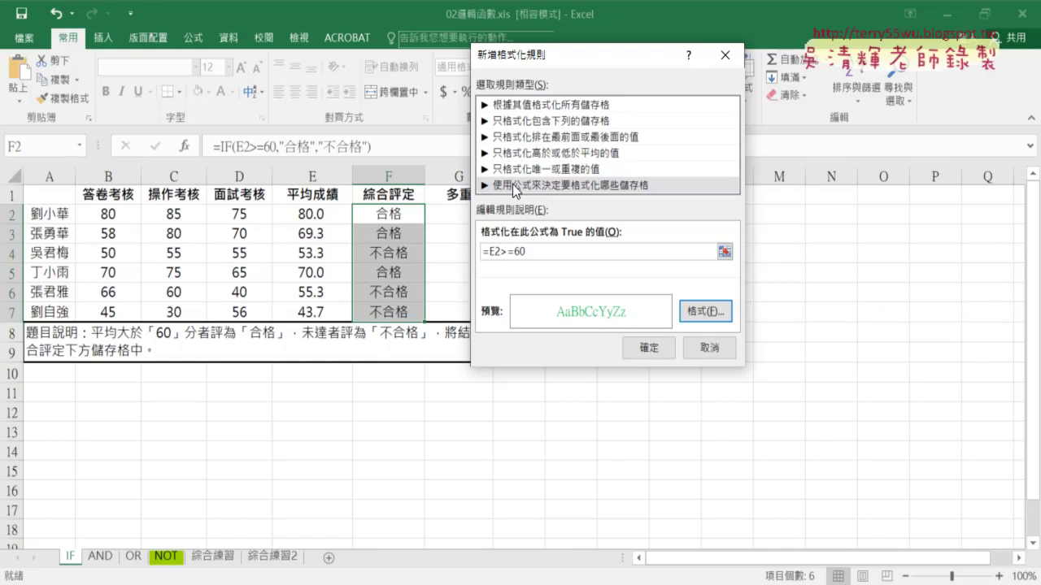
pyautogui.click(512, 184)
# Check the =E2>=60 formula and apply the rule so 合格 results in F2, F3 and F5 turn green
pyautogui.moveTo(533, 251); pyautogui.dragTo(480, 249)
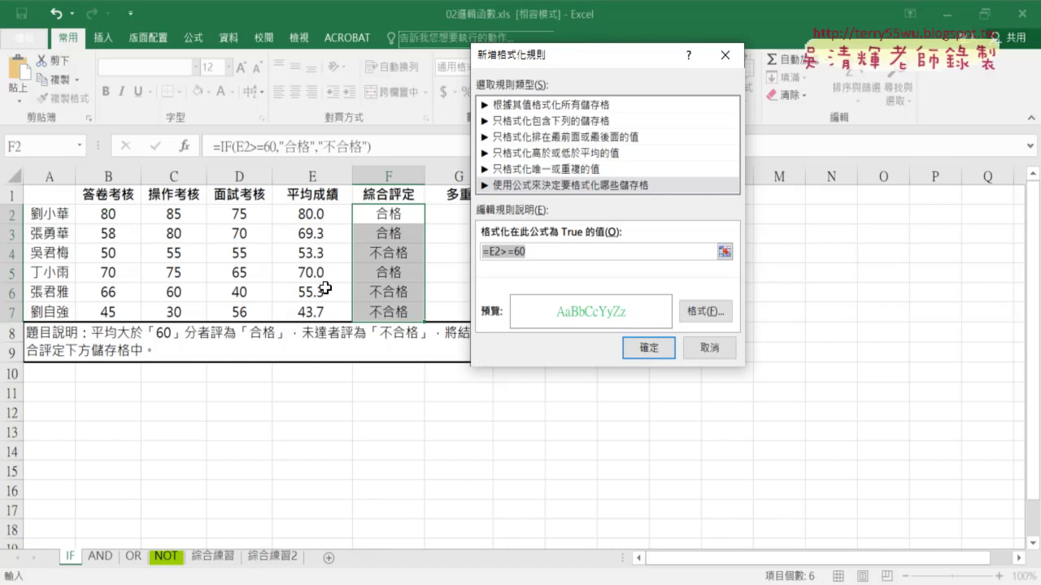
pyautogui.click(507, 258)
pyautogui.press('Left')
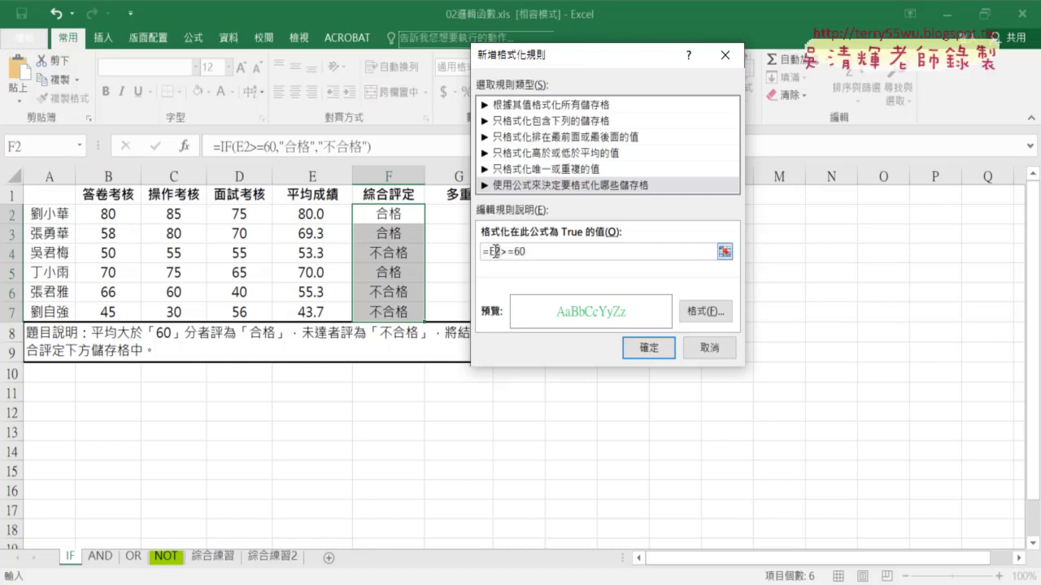
pyautogui.press('Left')
pyautogui.press('Left')
pyautogui.moveTo(484, 259); pyautogui.dragTo(503, 256)
pyautogui.moveTo(324, 220)
pyautogui.mouseDown()
pyautogui.moveTo(291, 205)
pyautogui.moveTo(335, 229)
pyautogui.moveTo(372, 221)
pyautogui.moveTo(404, 262)
pyautogui.moveTo(416, 259)
pyautogui.moveTo(310, 284)
pyautogui.moveTo(324, 270)
pyautogui.mouseUp()
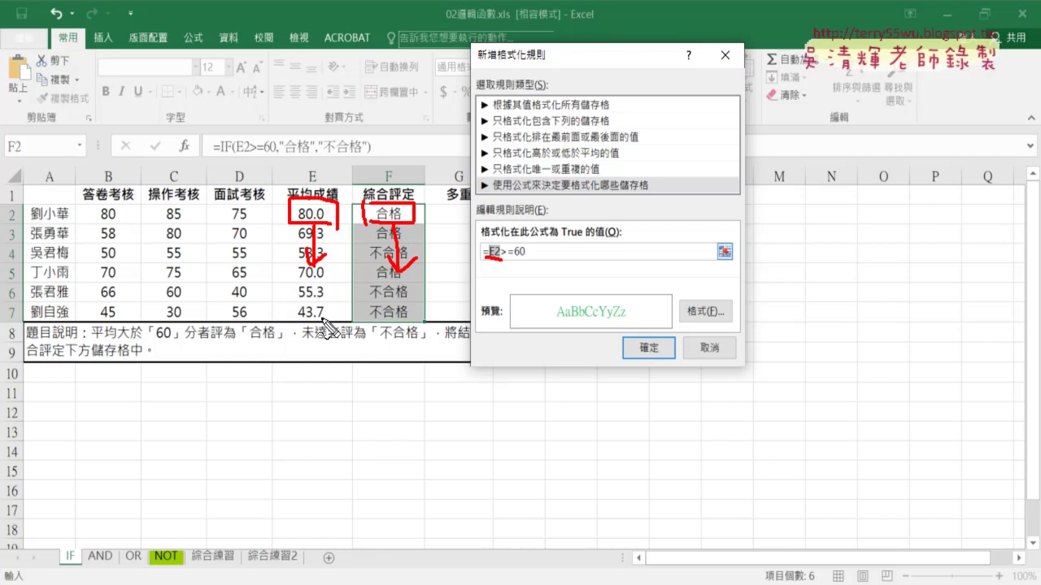
pyautogui.moveTo(329, 323); pyautogui.dragTo(349, 315)
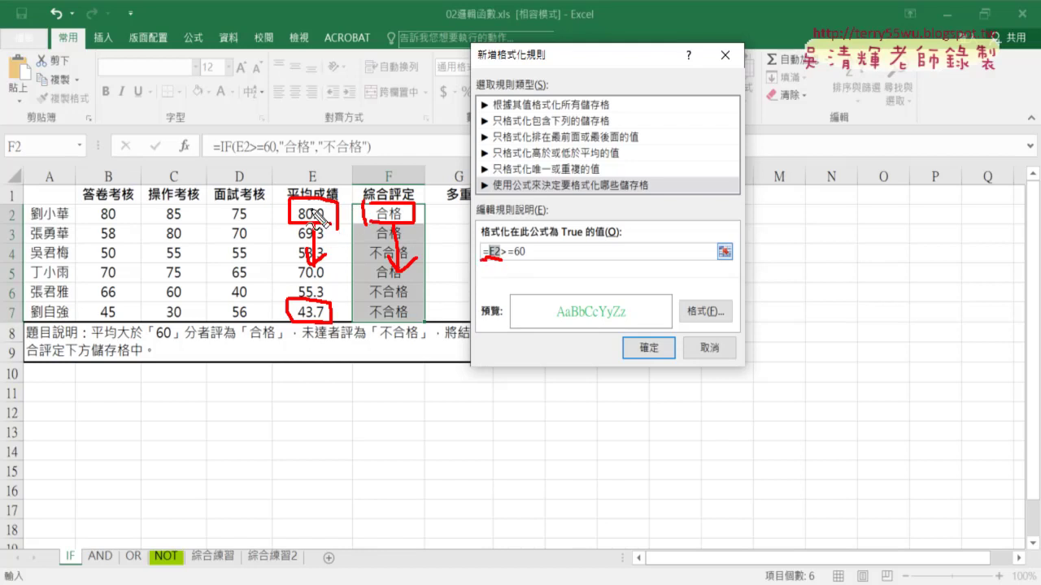
pyautogui.moveTo(508, 260); pyautogui.dragTo(525, 260)
pyautogui.moveTo(681, 302); pyautogui.dragTo(725, 305)
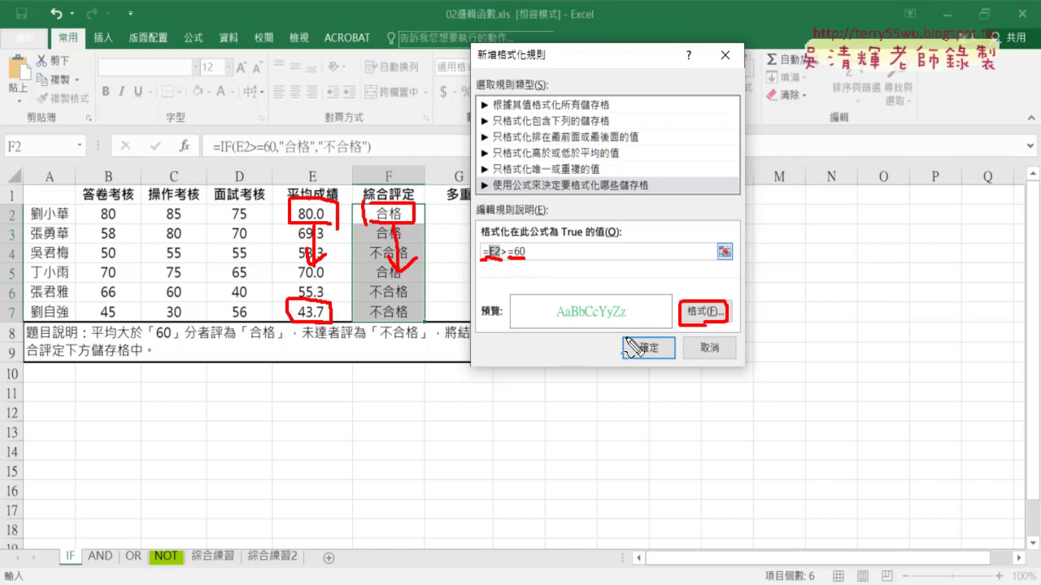
pyautogui.press('Escape')
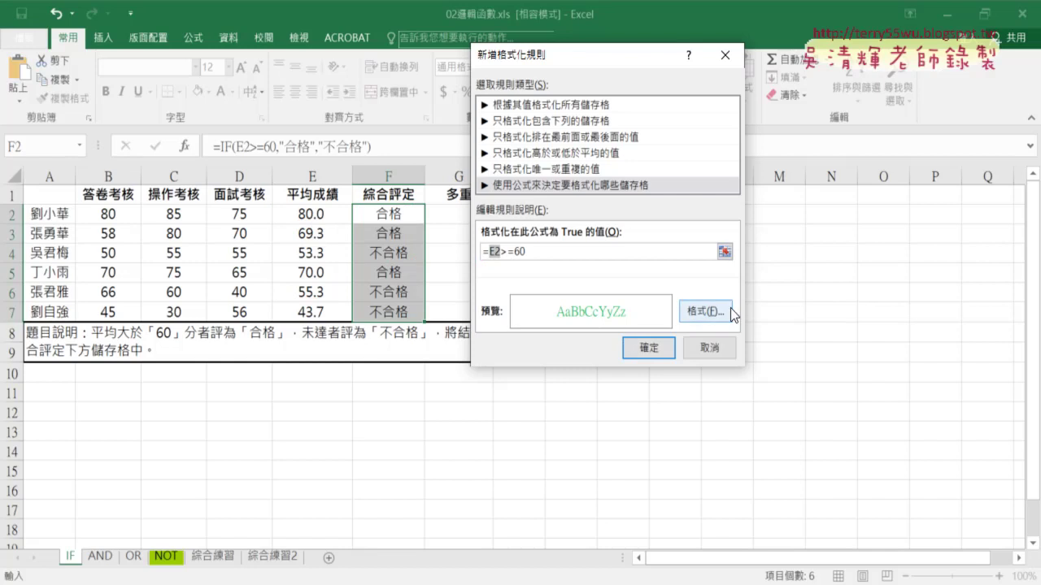
pyautogui.click(638, 348)
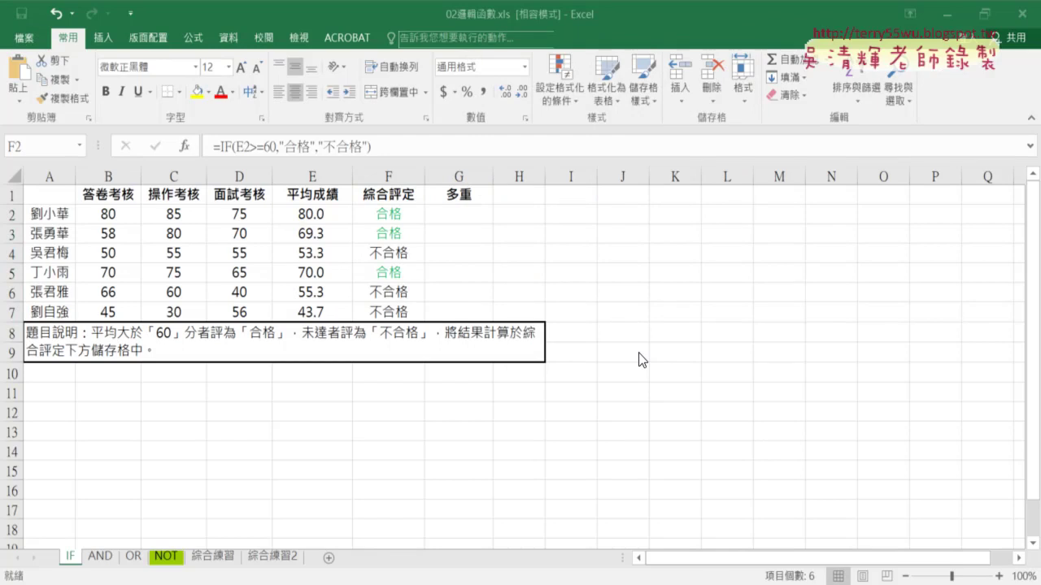
# Create a second formula-based rule for F2:F7 with the condition =E2<60
pyautogui.click(563, 95)
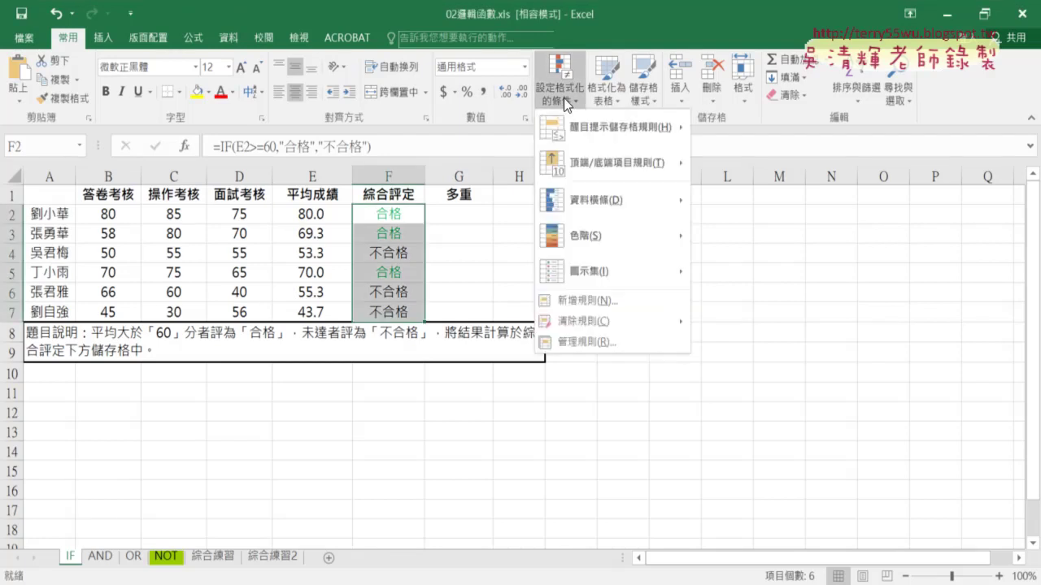
pyautogui.click(593, 301)
pyautogui.click(464, 169)
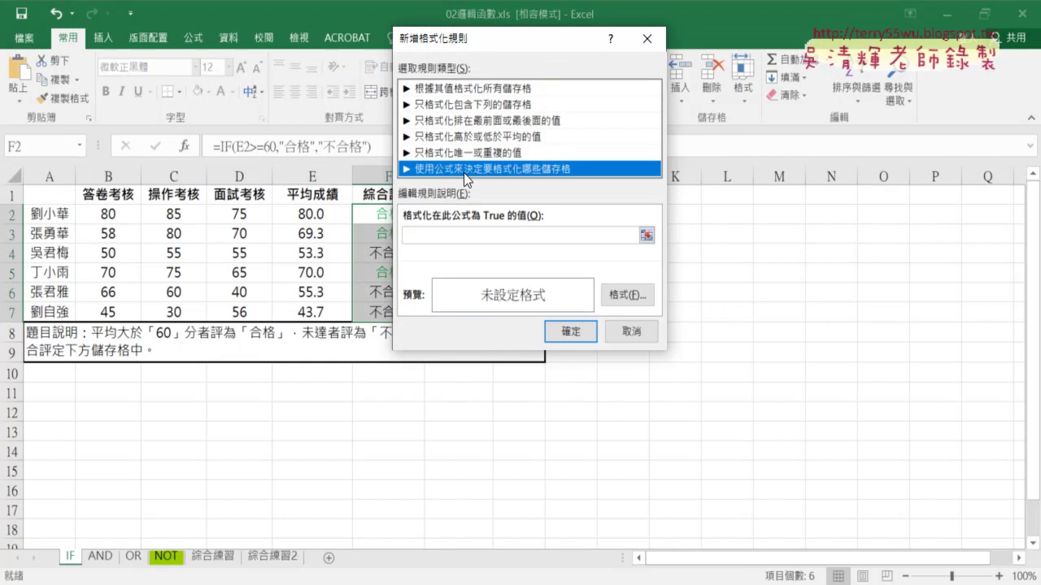
pyautogui.click(463, 237)
pyautogui.write('=')
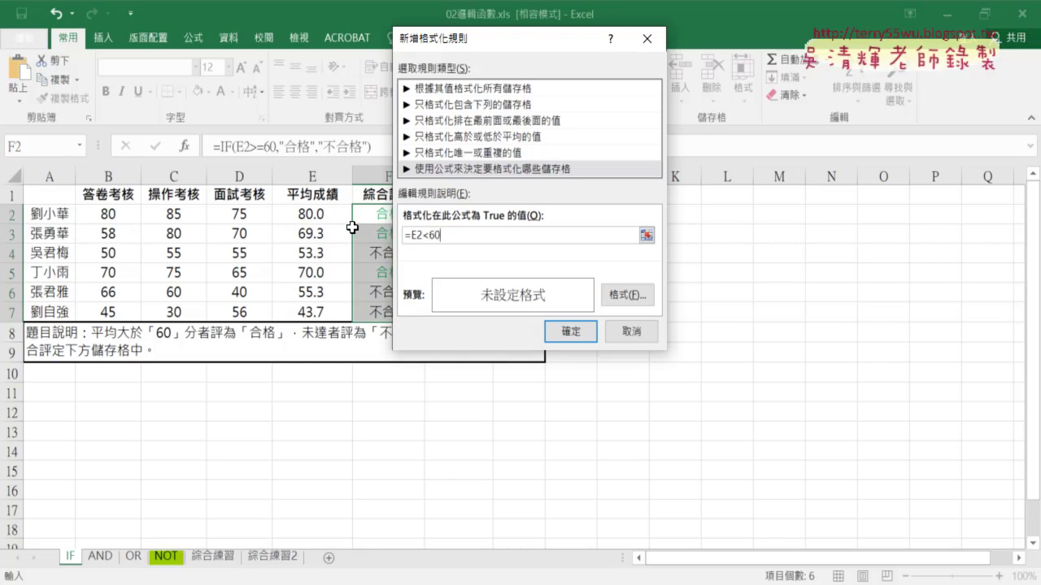
pyautogui.click(612, 291)
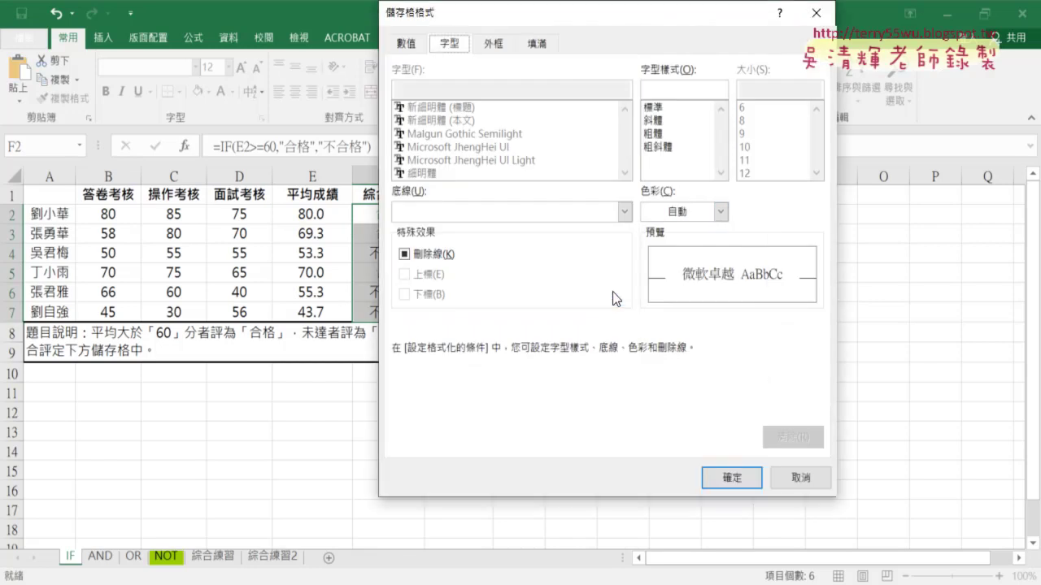
# Set the font colour for the =E2<60 rule to red
pyautogui.click(721, 211)
pyautogui.click(659, 355)
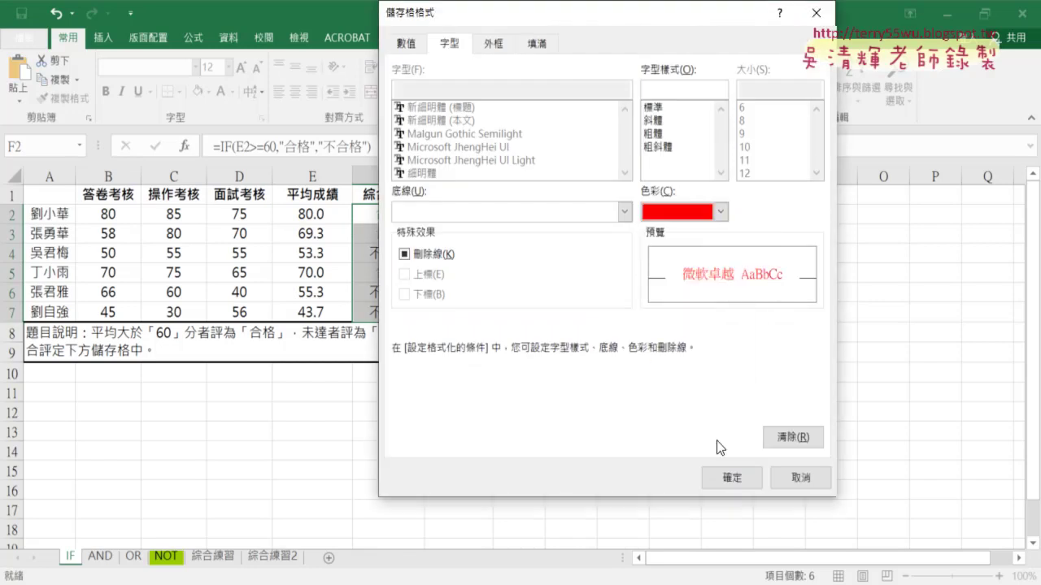
pyautogui.click(732, 478)
# Review the =E2<60 formula and confirm the red rule for 不合格 results
pyautogui.moveTo(529, 37); pyautogui.dragTo(690, 56)
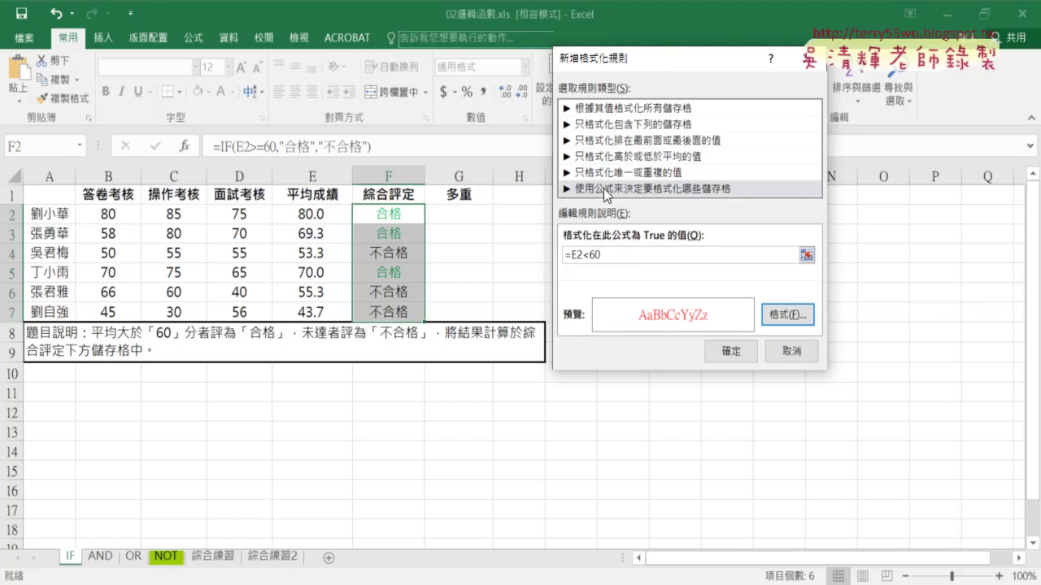
pyautogui.click(605, 255)
pyautogui.hotkey('shift', 'Left')
pyautogui.hotkey('shift', 'Left')
pyautogui.hotkey('shift', 'Left')
pyautogui.hotkey('shift', 'Left')
pyautogui.hotkey('shift', 'Left')
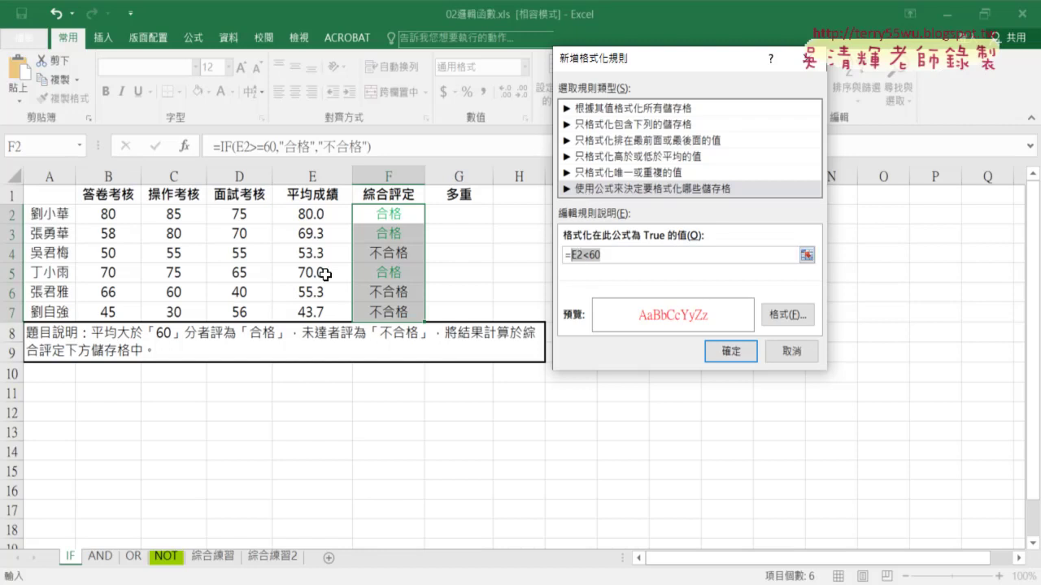
pyautogui.click(731, 355)
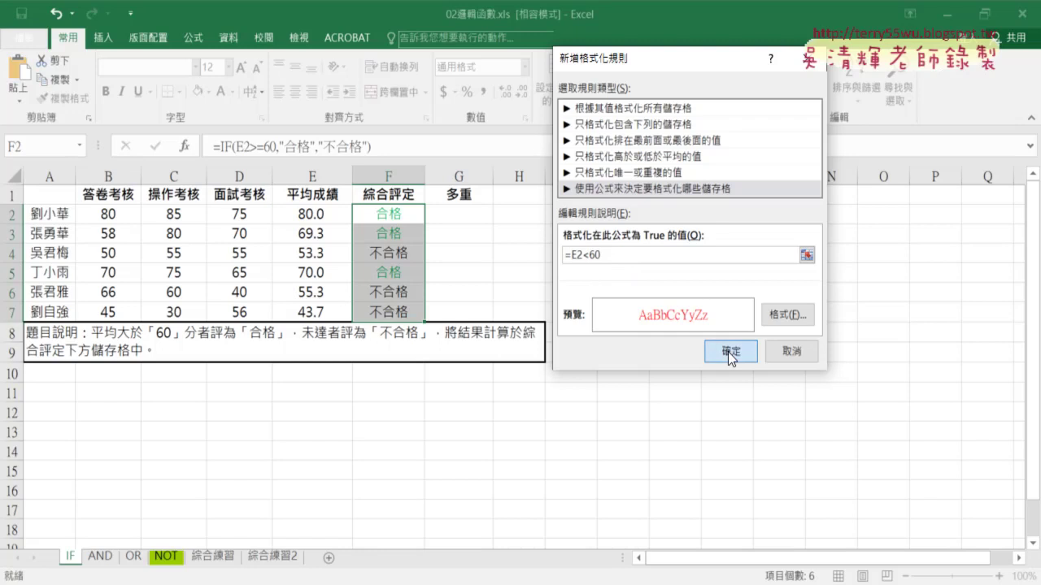